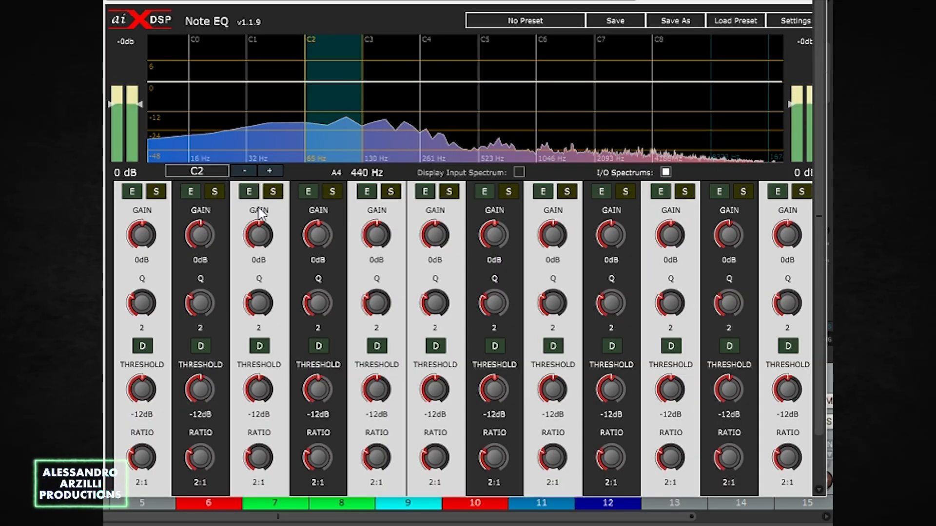
Step: Enable the D band in octave C2, try a 4.1 dB boost, and reset its gain to 0 dB
click(249, 191)
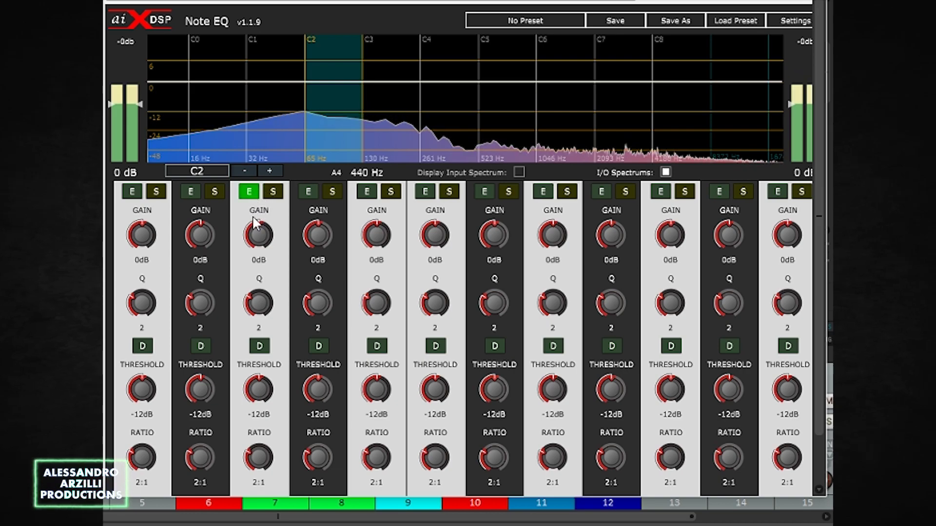
drag(259, 225, 263, 216)
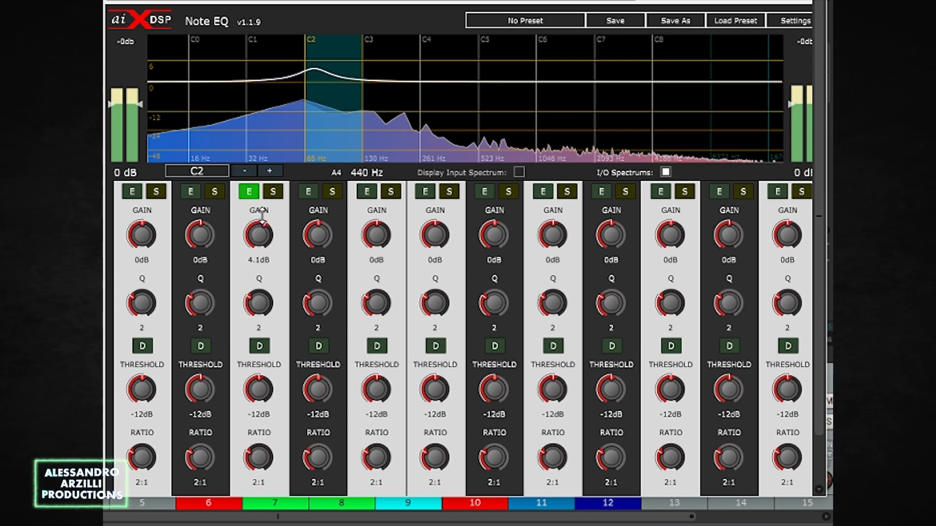
double_click(262, 216)
Step: Make the D band in octave C2 dynamic with Q 5.32, threshold -32.8 dB and ratio 3.3:1
click(259, 345)
drag(255, 299, 256, 274)
drag(258, 385, 258, 410)
drag(259, 458, 258, 446)
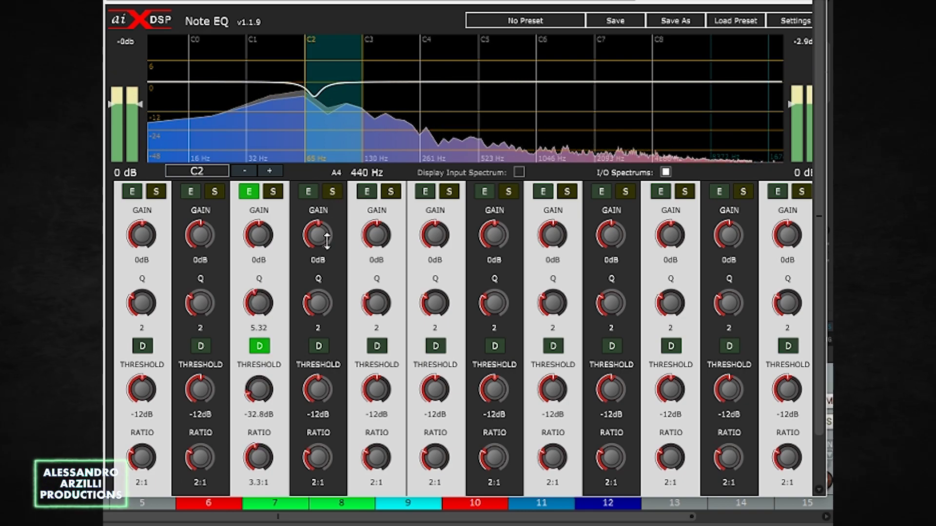
Step: Switch to octave C0 and enable its F# band
click(247, 171)
click(245, 170)
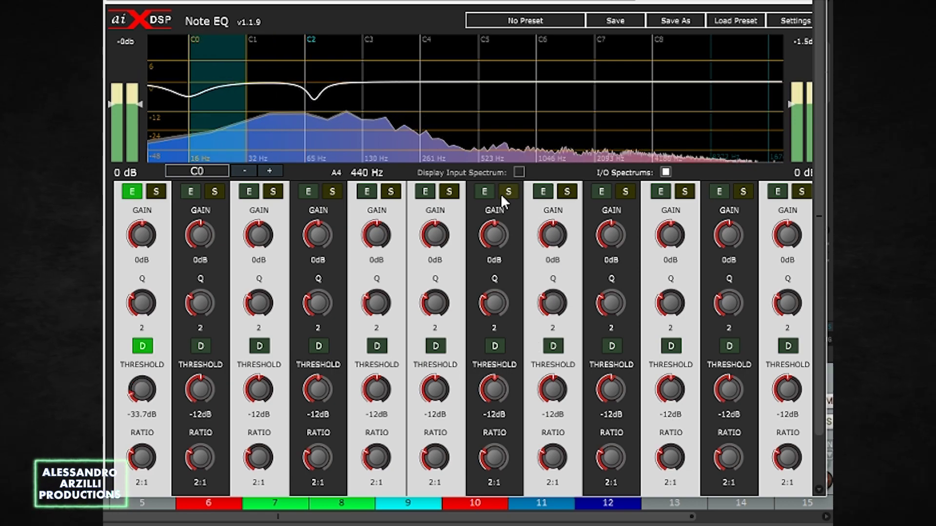
click(486, 191)
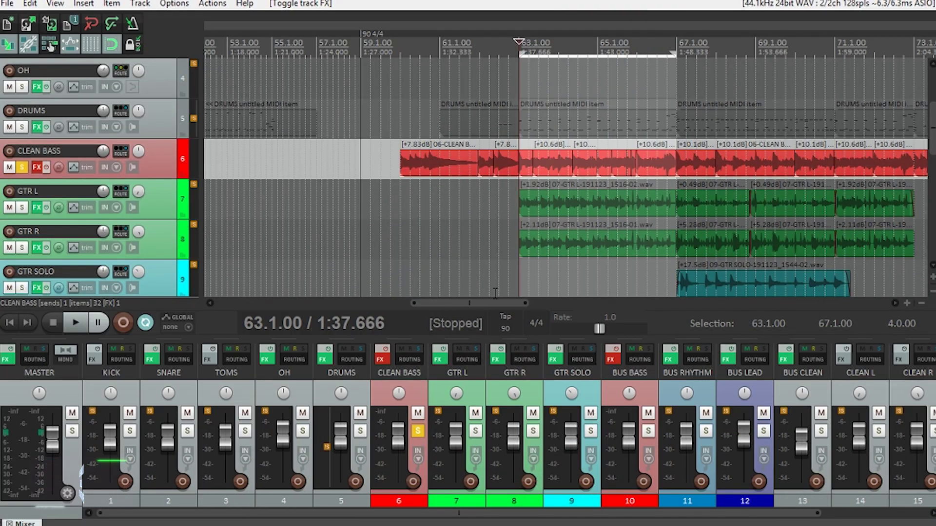
Step: Play the selected section and open the CLEAN BASS track's effects to show Note EQ
key(space)
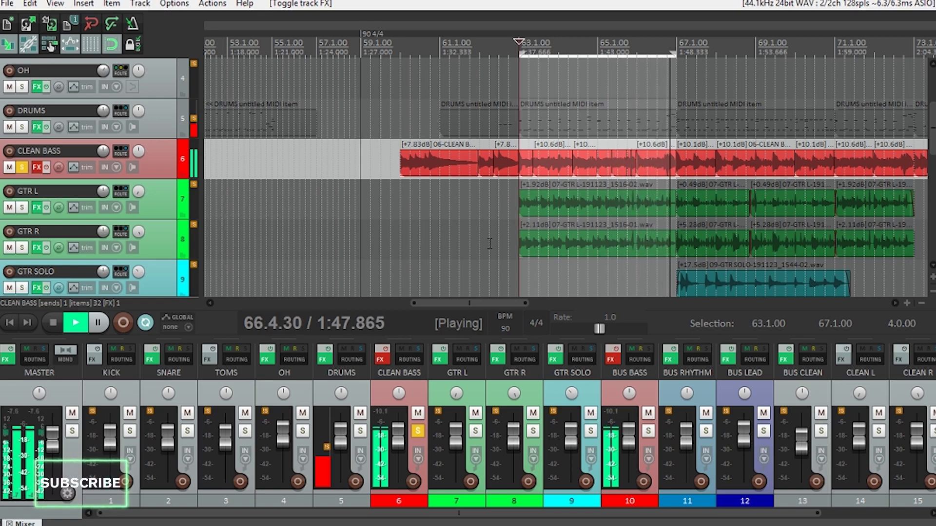
click(382, 360)
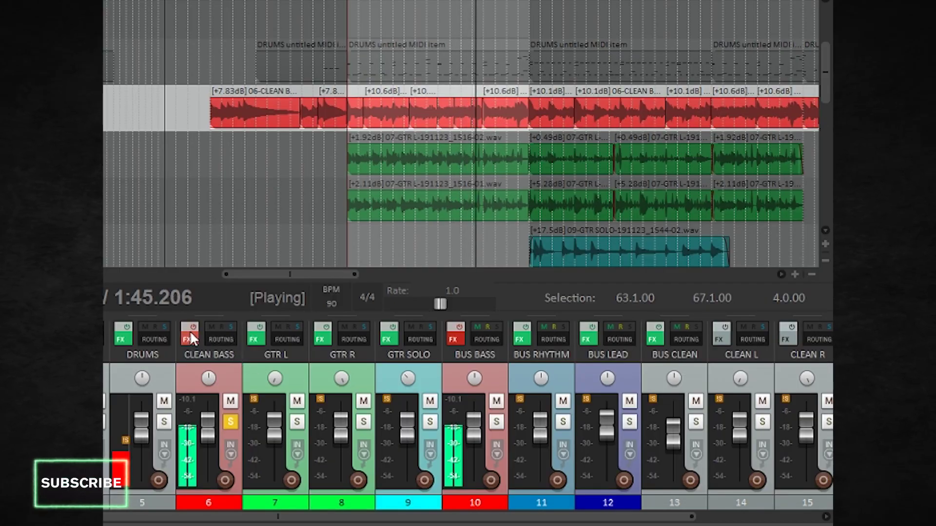
click(192, 339)
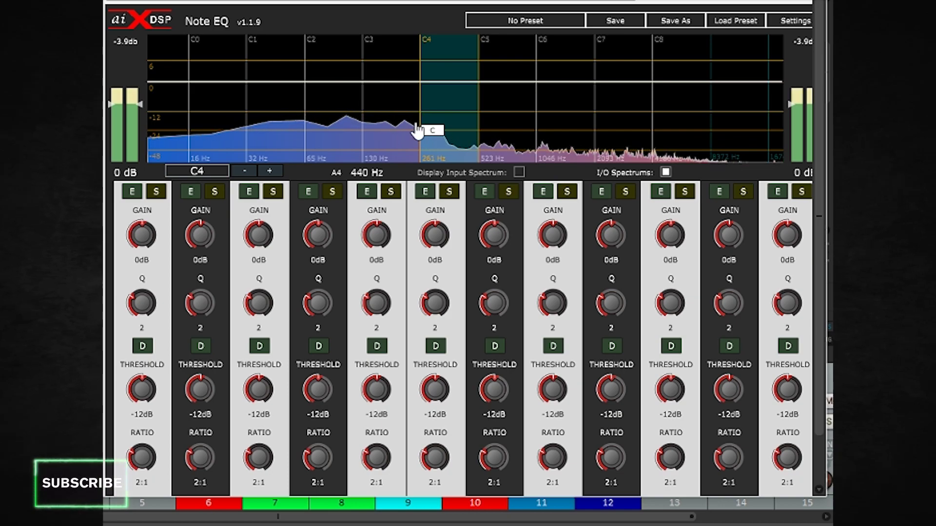
Step: In octave C2, enable the D band, try a gain of -4.2 dB, and reset the gain to 0 dB
click(339, 126)
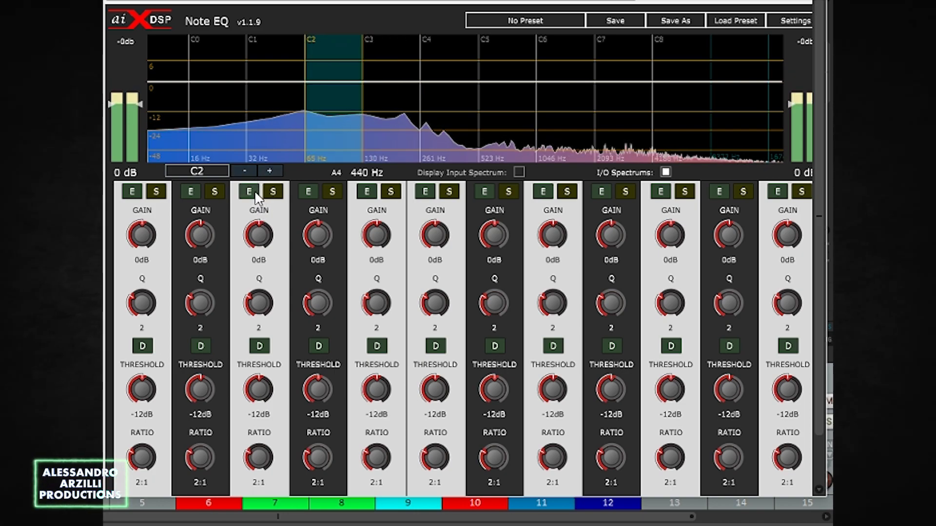
drag(259, 235, 259, 254)
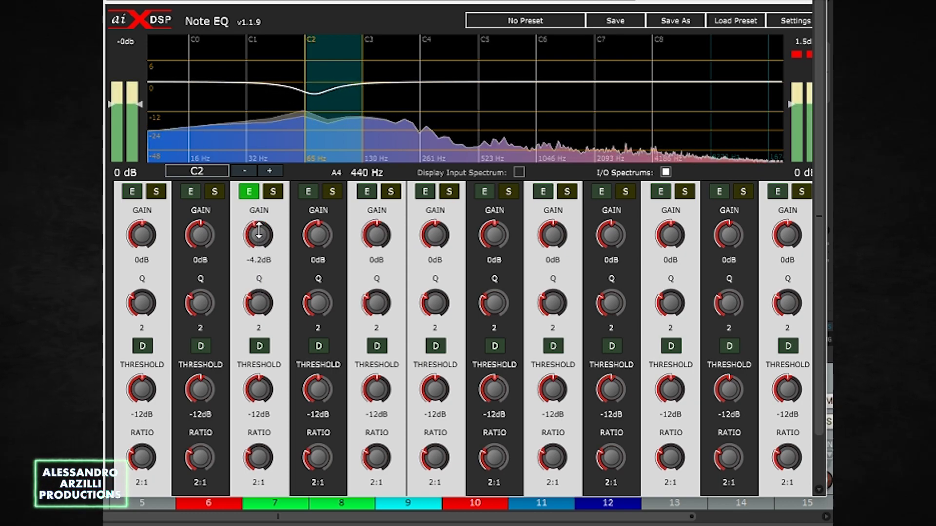
double_click(259, 233)
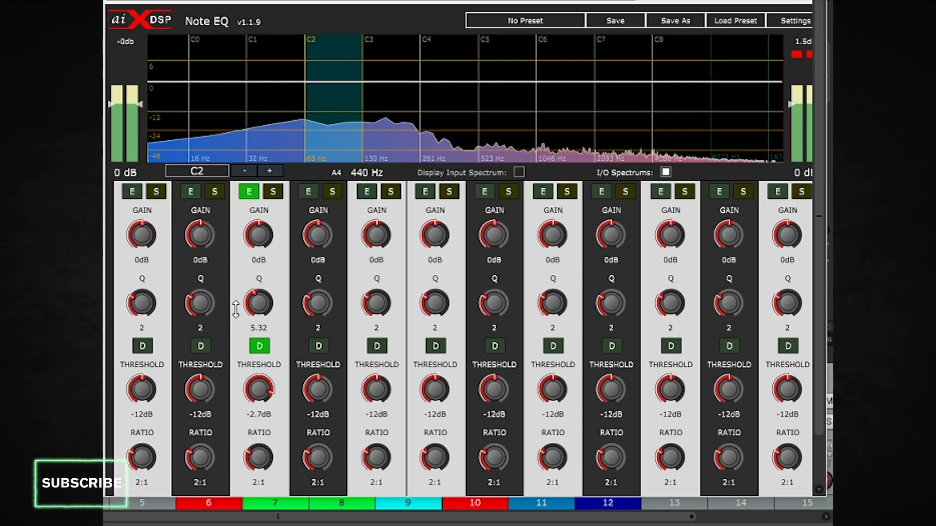
Step: Set the D band's threshold to -32.8 dB and its ratio to 3.3:1 in octave C2
drag(235, 305, 236, 425)
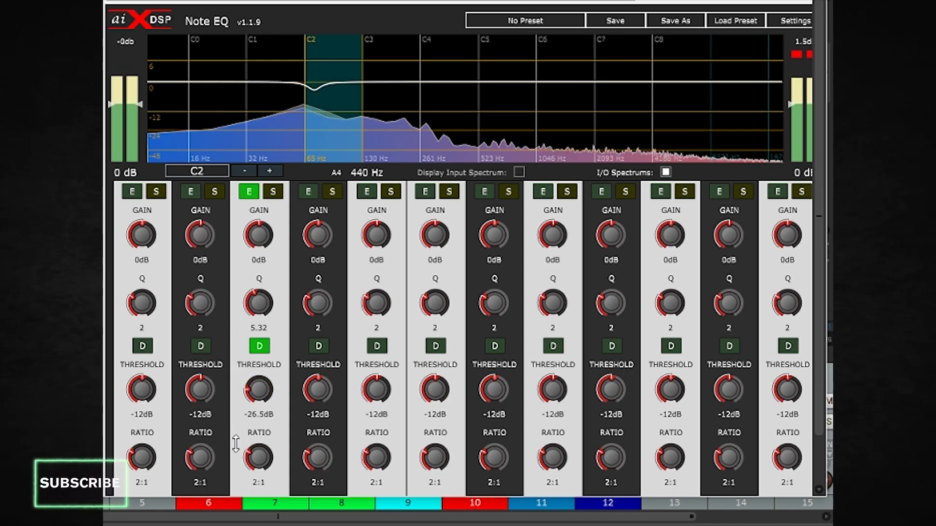
drag(234, 462, 257, 441)
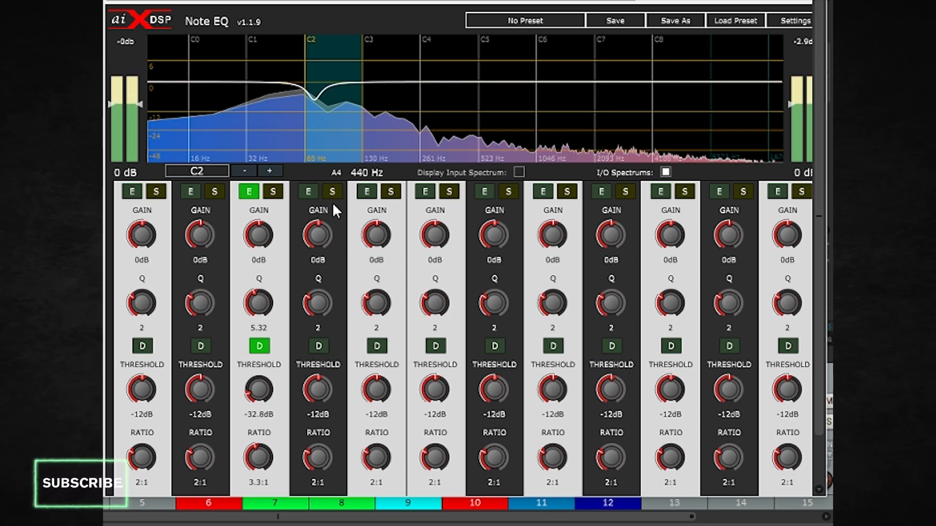
Step: In octave C0, enable the C band and make it dynamic with a threshold of -33.7 dB
click(245, 171)
click(247, 170)
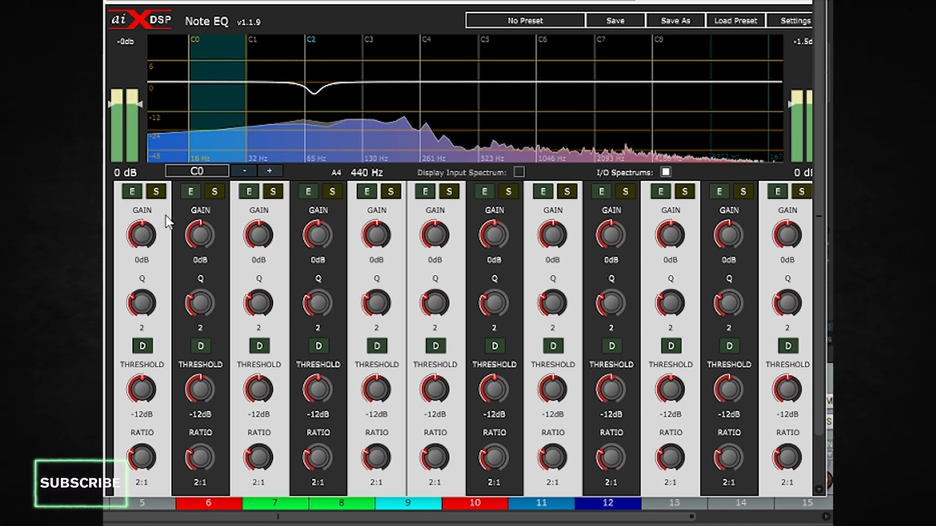
click(132, 193)
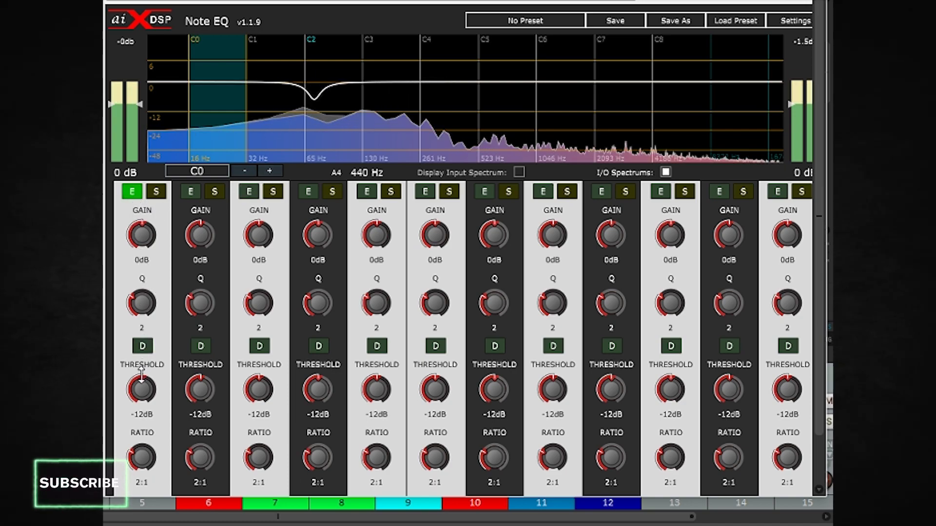
click(143, 345)
drag(138, 390, 127, 473)
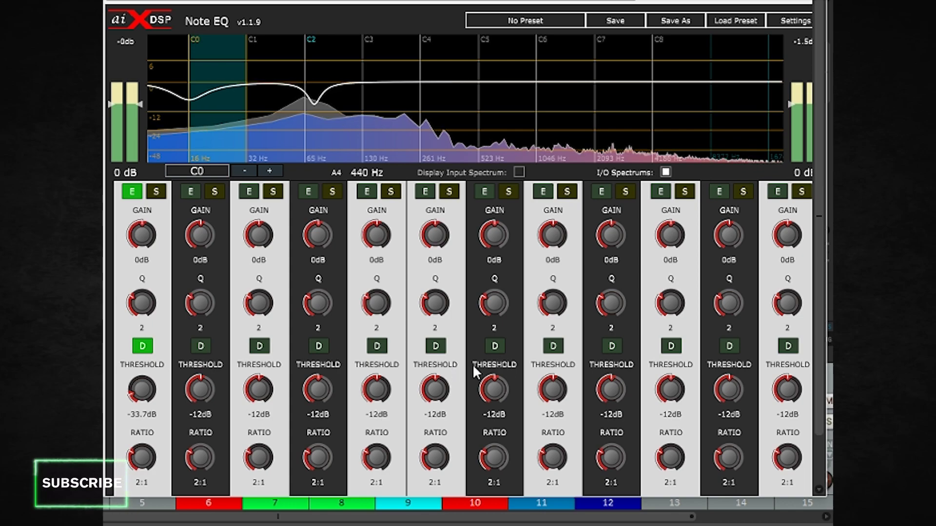
Step: Enable the F# band in octave C0 and try raising its gain
click(485, 191)
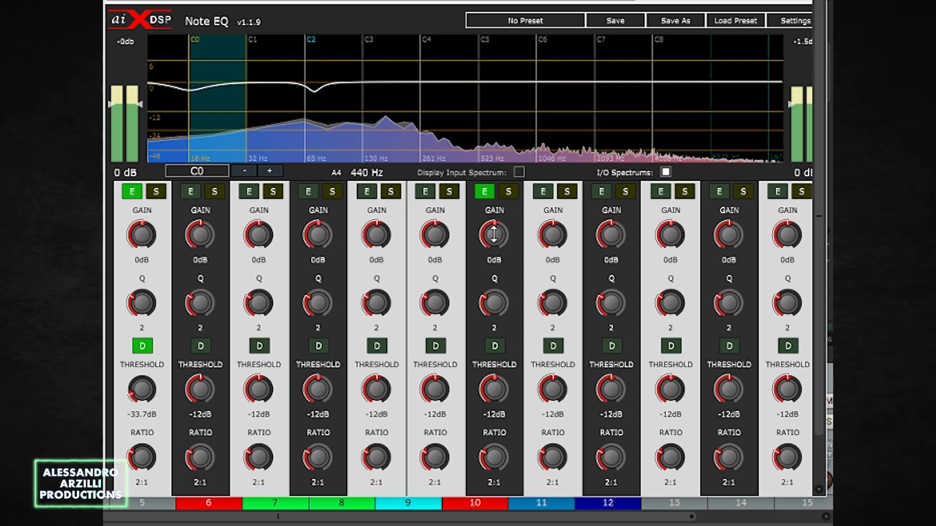
drag(493, 234, 492, 209)
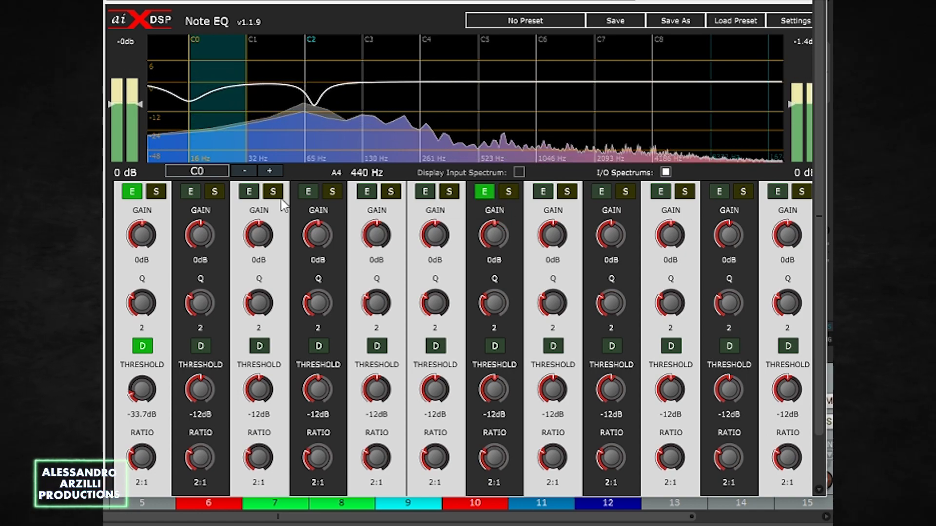
Step: Switch to octave C5, enable its F# band and boost the gain to 5.2 dB
click(268, 171)
click(268, 171)
click(268, 171)
click(269, 171)
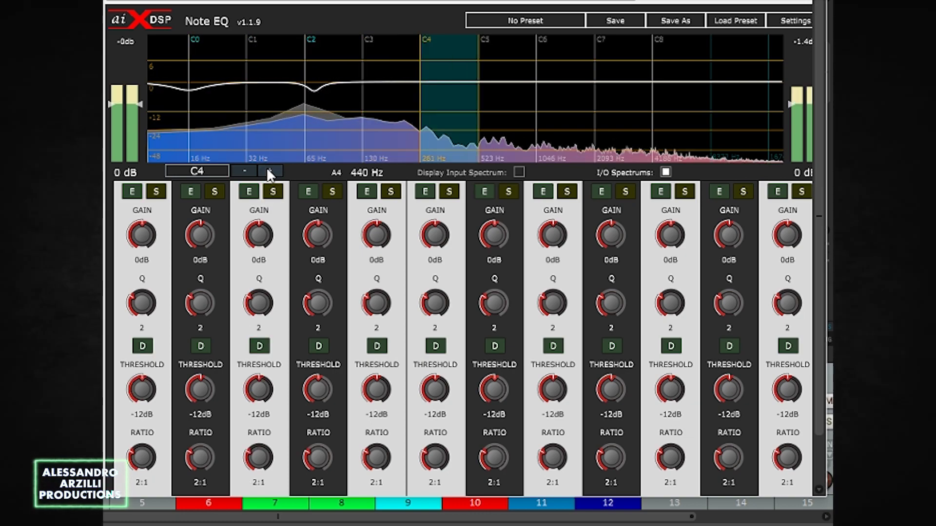
click(507, 105)
drag(503, 242, 486, 178)
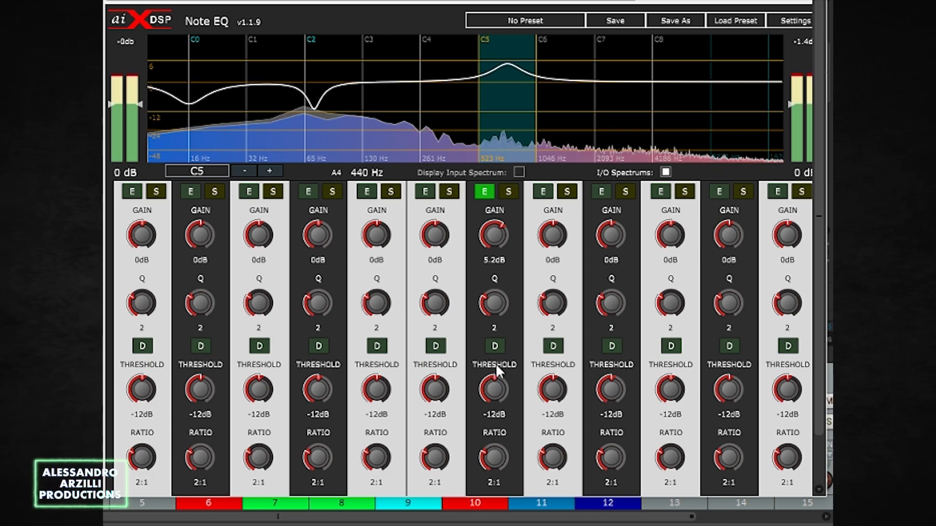
Step: Make the F# band in octave C5 dynamic with a threshold of -22.4 dB and a ratio of 2.7:1
click(495, 349)
drag(496, 382, 490, 431)
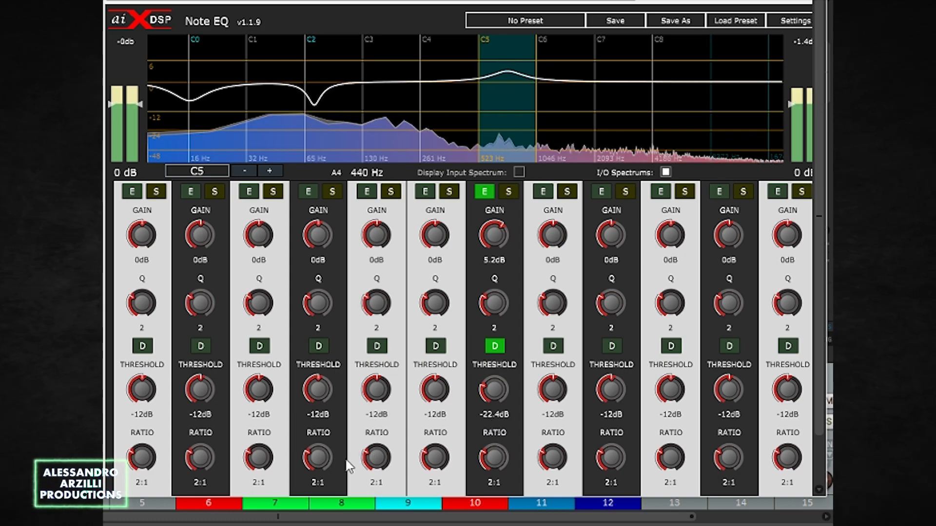
drag(494, 458, 498, 442)
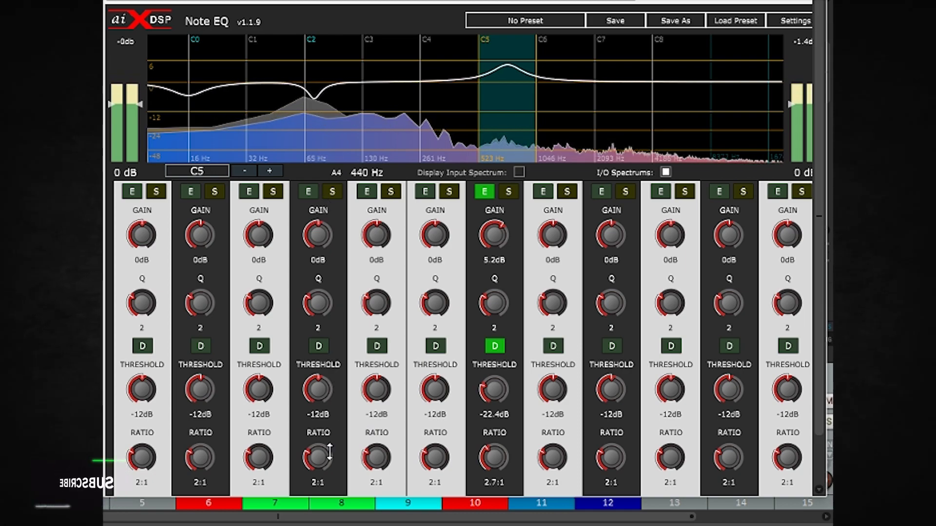
drag(324, 447, 318, 457)
drag(326, 420, 322, 469)
Step: In octave C2, enable the D# band and, after trying higher and lower ratios, set the D band's ratio to 3.6:1
click(328, 109)
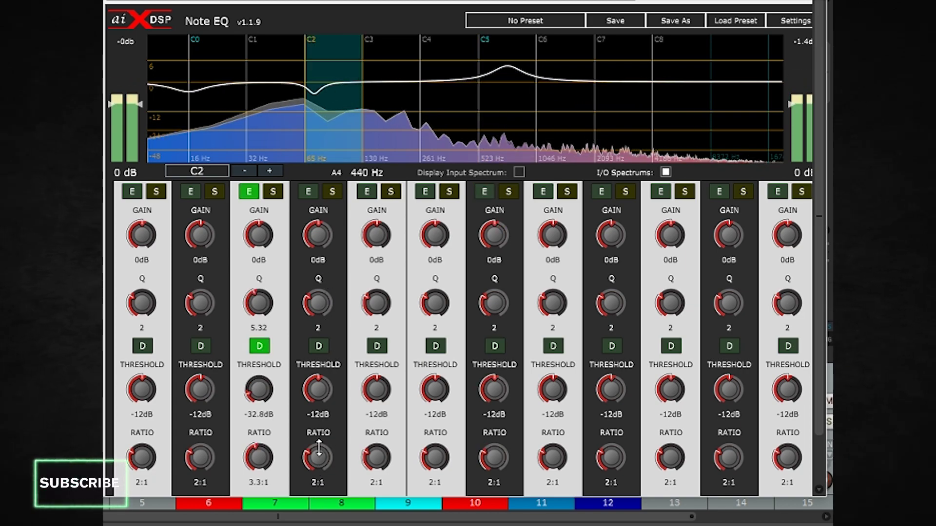
mouse_move(319, 447)
mouse_down()
mouse_move(313, 382)
mouse_move(317, 448)
mouse_up()
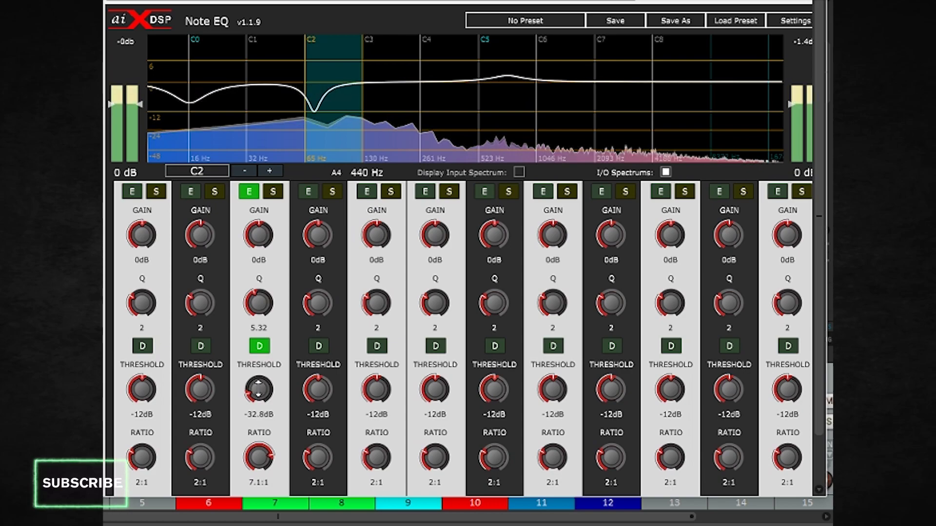
drag(251, 459, 252, 420)
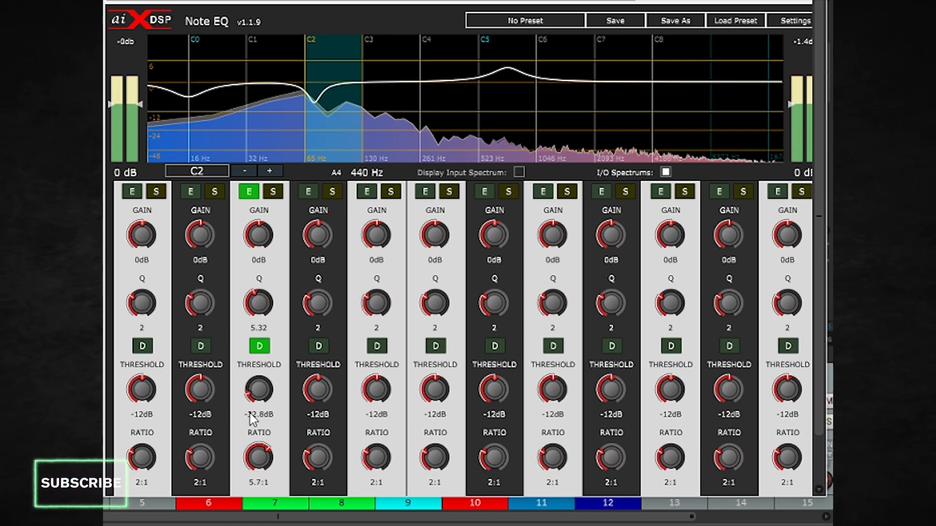
click(308, 193)
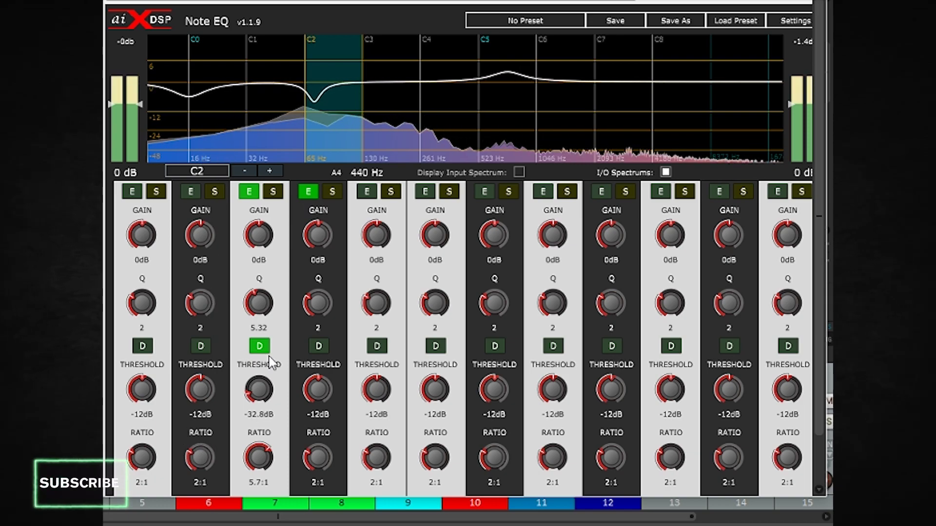
drag(258, 456, 259, 503)
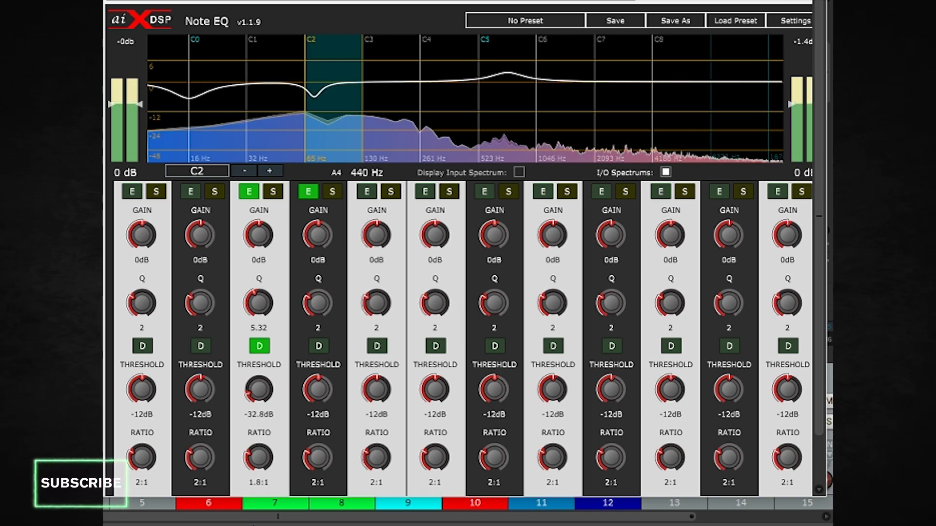
drag(250, 427, 251, 470)
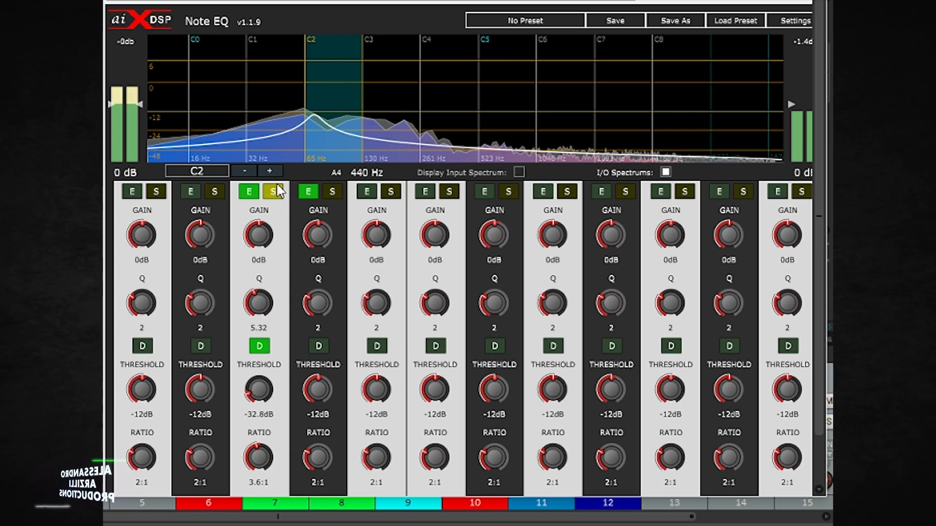
Step: Solo the D# band in octave C2 to audition it, and turn its solo back off
click(334, 191)
click(333, 191)
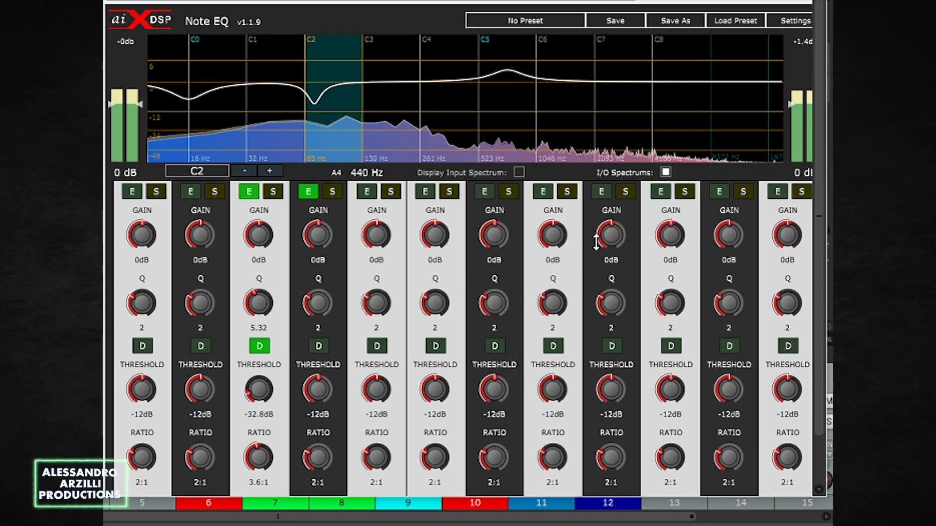
Step: In octave C7, enable the G# band as dynamic with gain 4.6 dB, threshold -22.7 dB and ratio 4.3:1
click(624, 129)
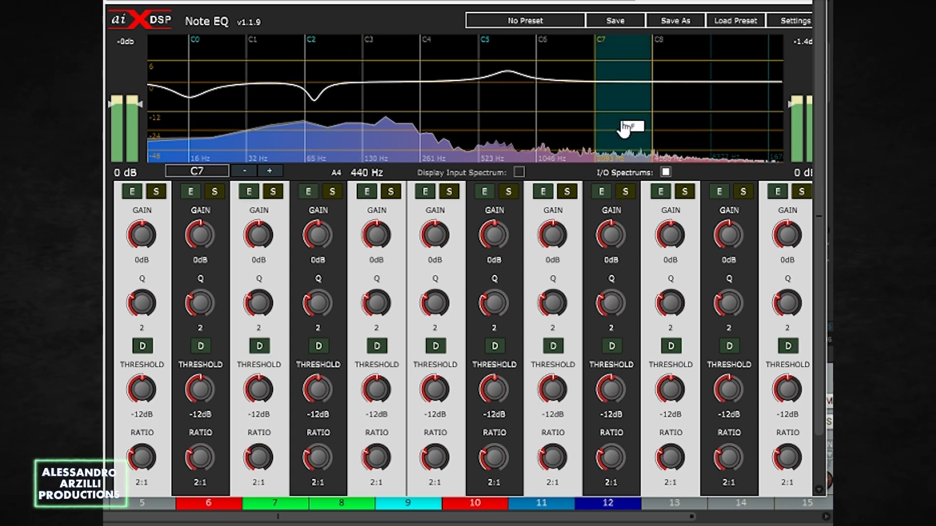
click(604, 193)
click(614, 345)
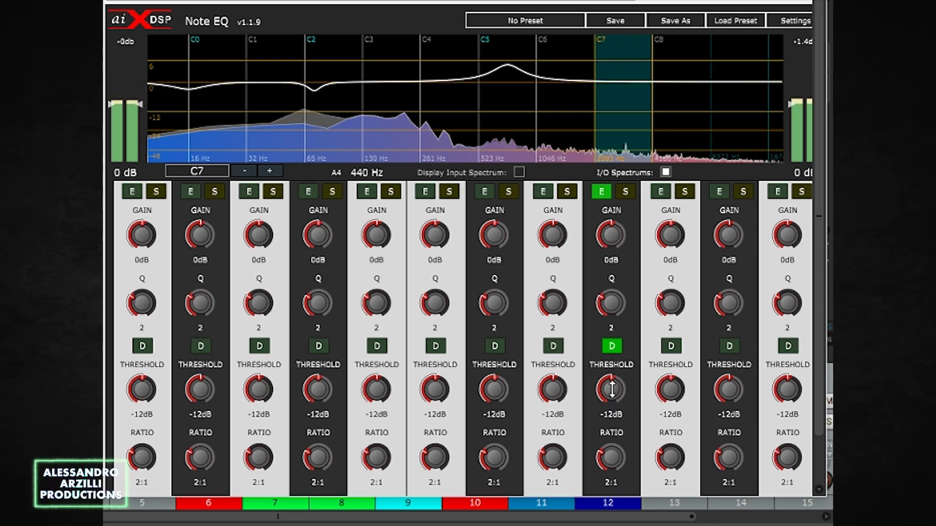
drag(611, 235, 605, 207)
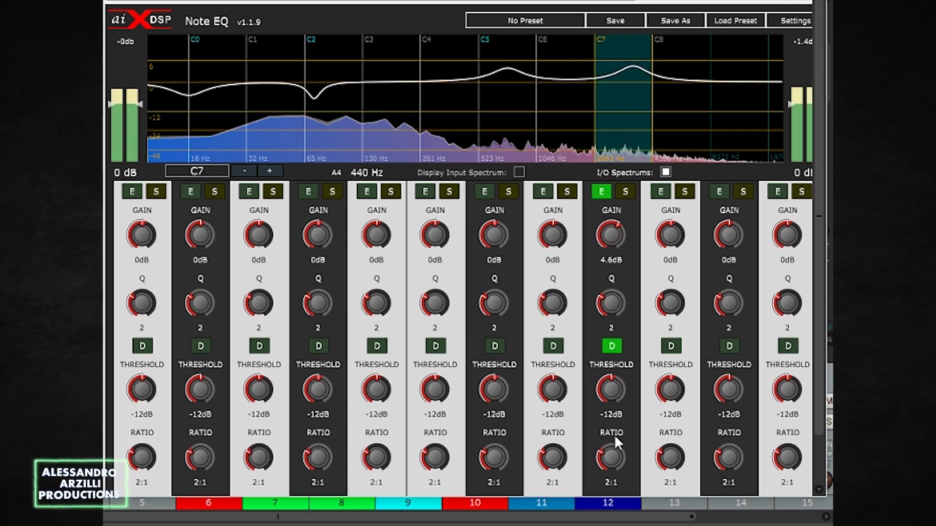
drag(614, 473, 605, 436)
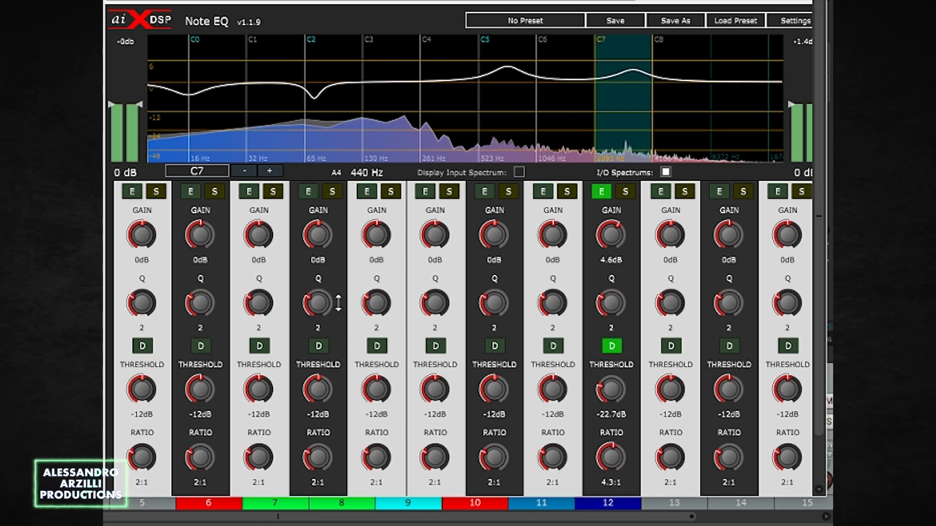
Step: Review the note band settings of octaves C2 and C3, ending on octave C2
click(334, 109)
click(399, 106)
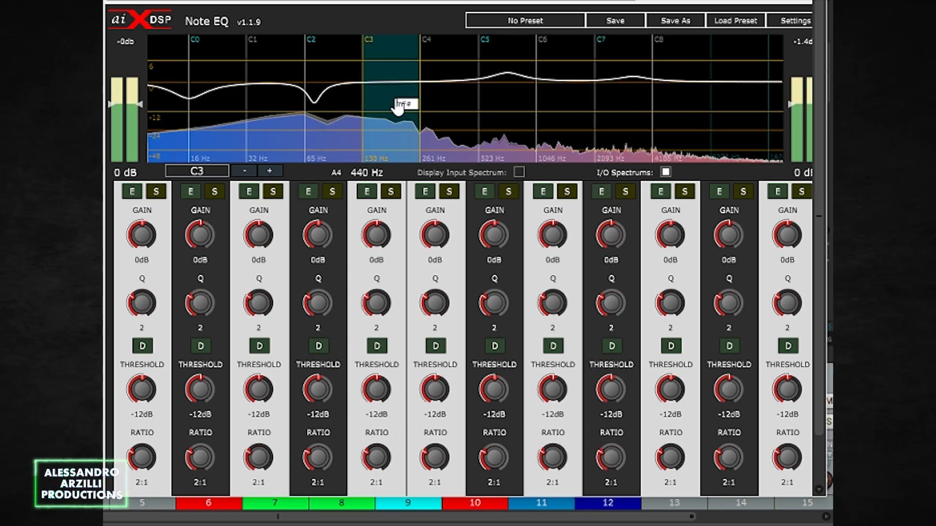
click(341, 114)
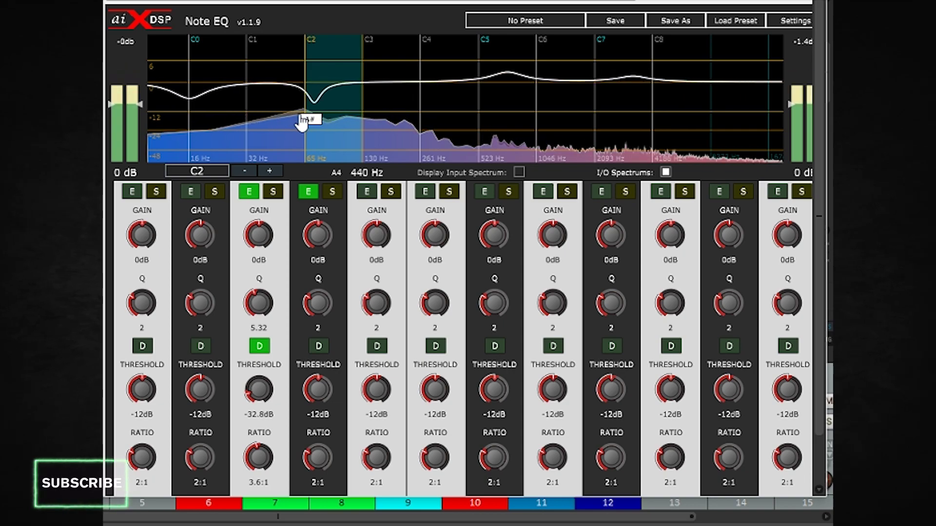
Step: Show octave C5 in the Note EQ and, back in the project, play on from just before bar 67 with repeat off
click(535, 126)
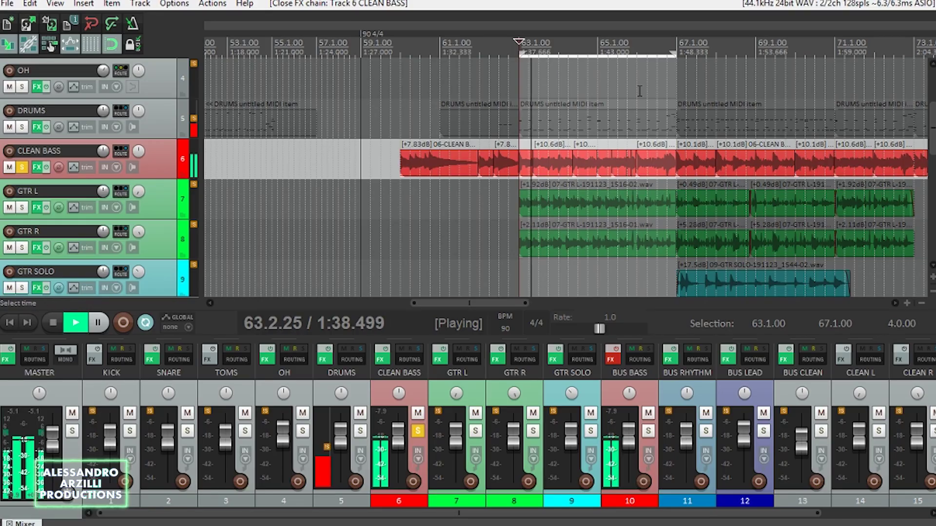
click(146, 323)
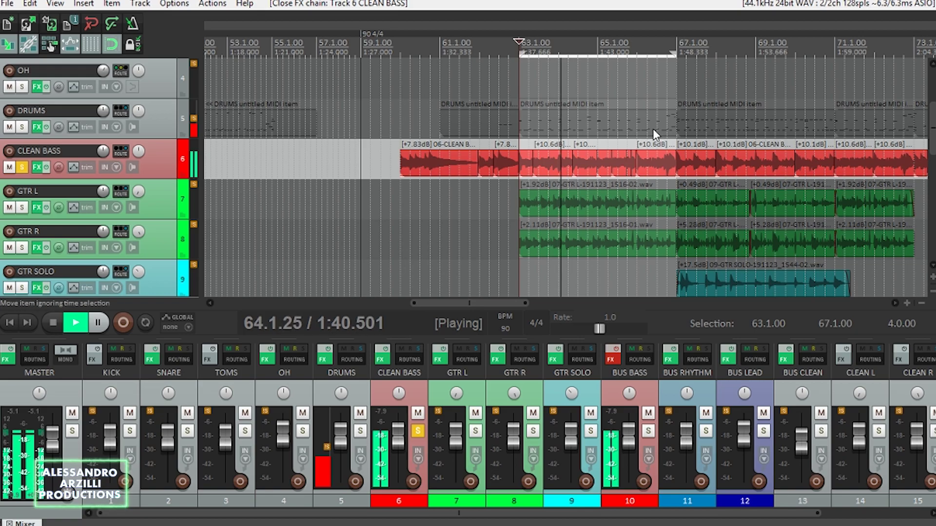
click(666, 48)
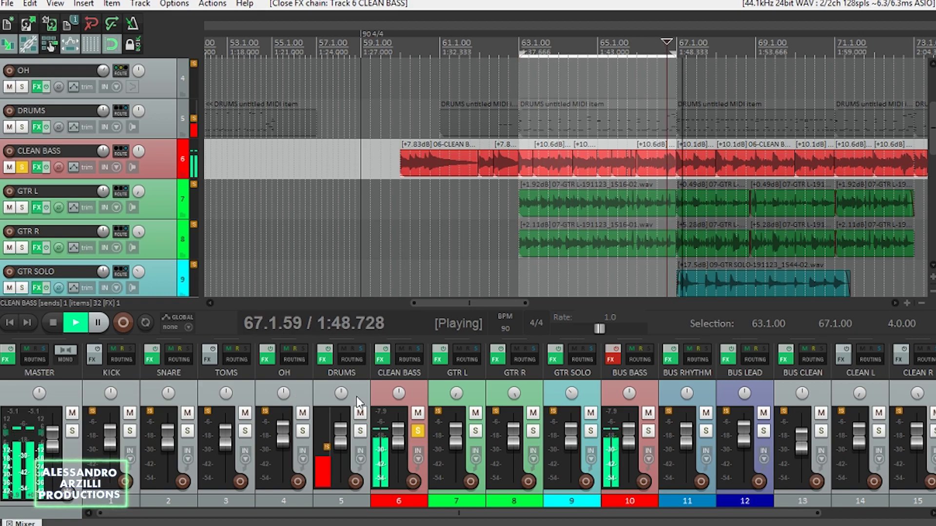
Step: On BUS BASS, bypass ReaComp and ReaEQ, keep Event Horizon Limiter/Clipper active, and enable the track's FX chain
click(616, 353)
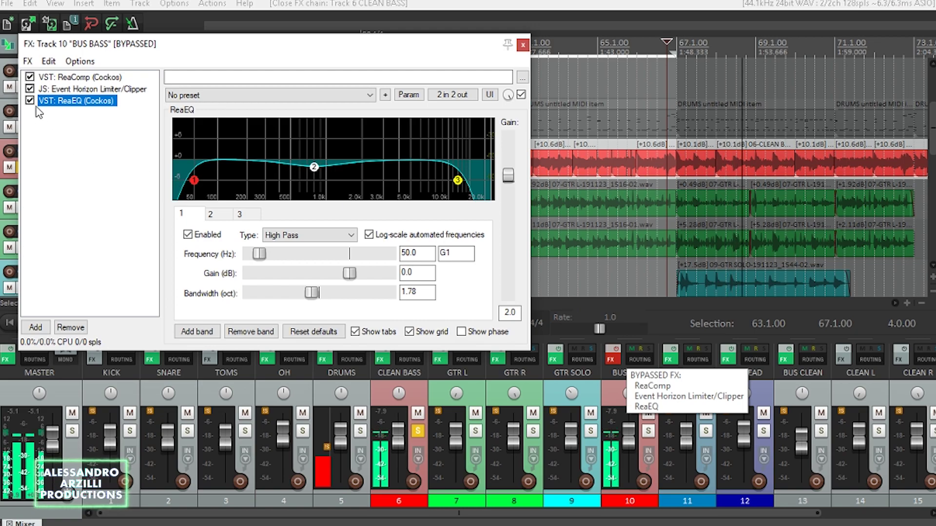
click(30, 77)
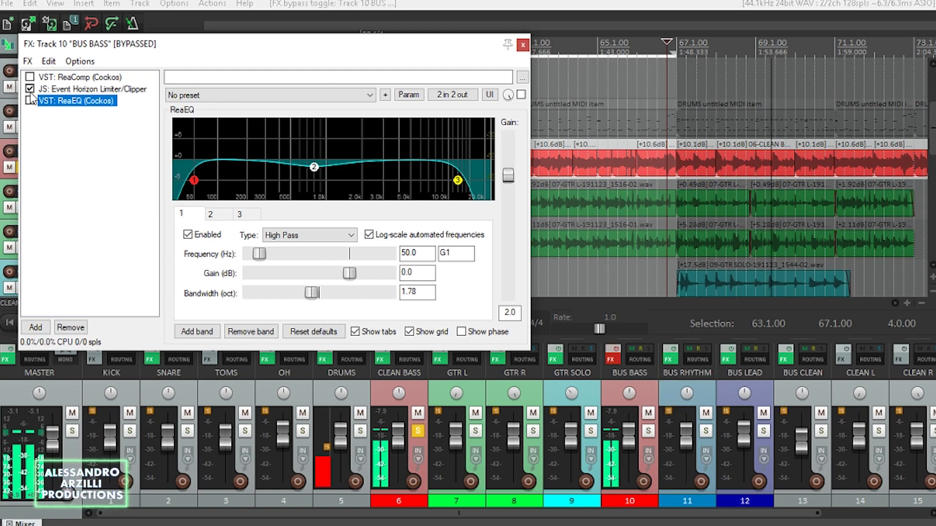
click(82, 89)
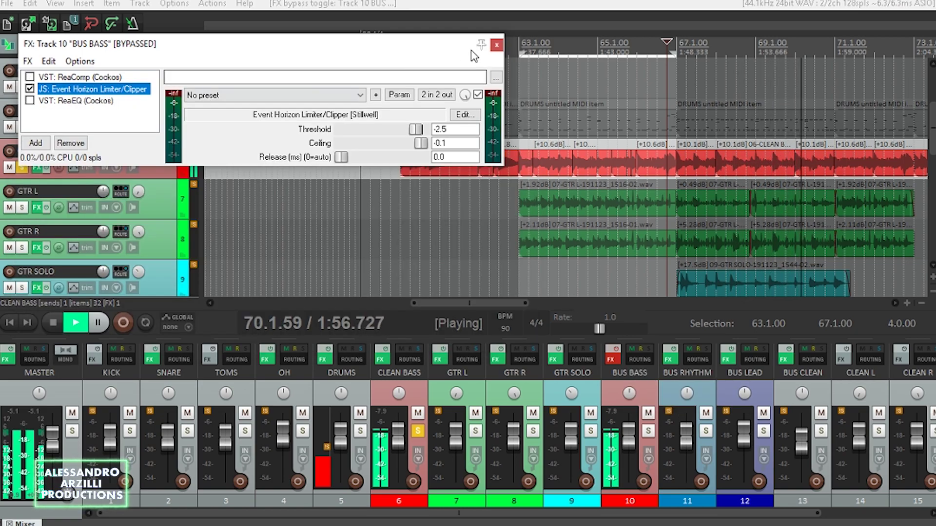
click(496, 45)
click(616, 348)
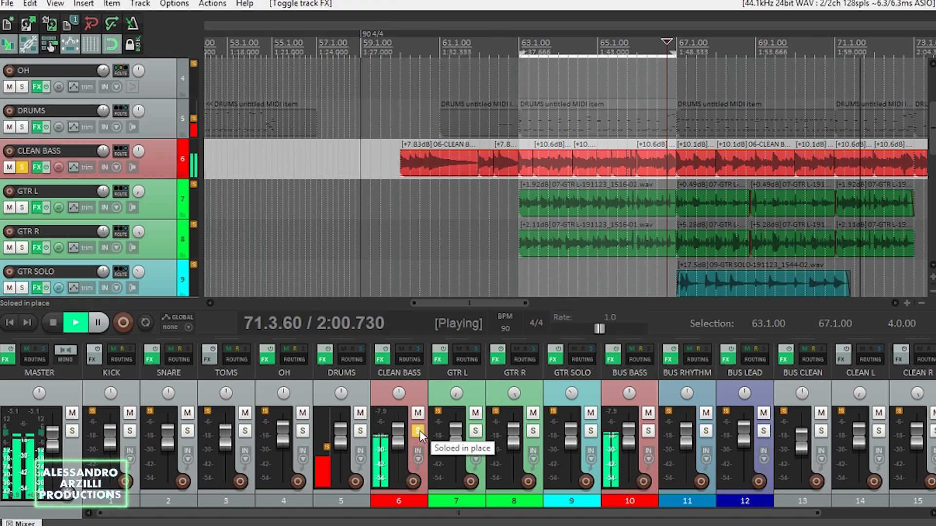
Step: Unsolo CLEAN BASS and play the full mix from the start of the bass part, checking the track's Note EQ during playback
click(520, 46)
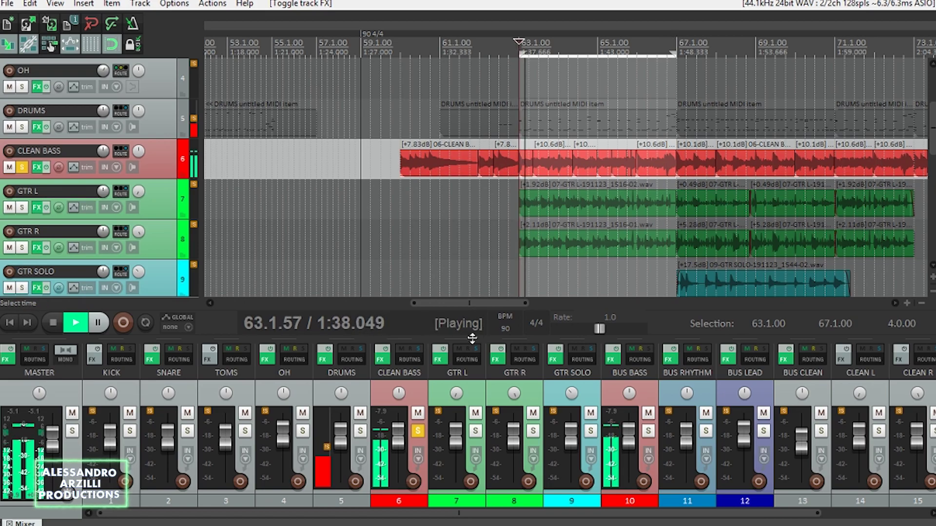
key(space)
click(418, 431)
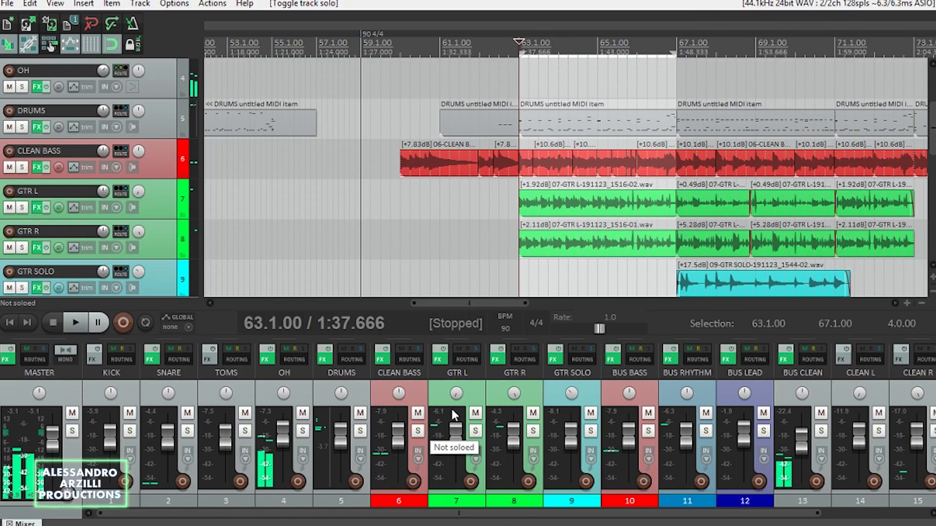
click(399, 49)
key(space)
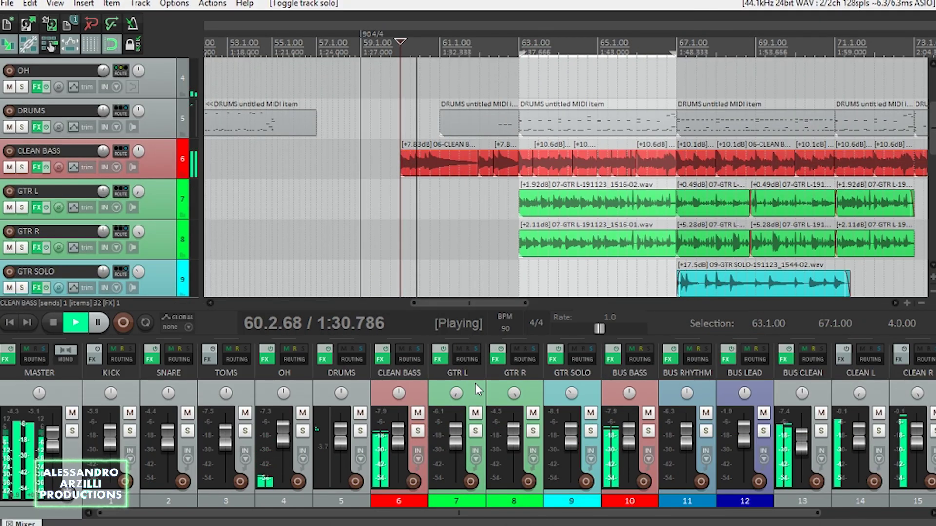
click(383, 360)
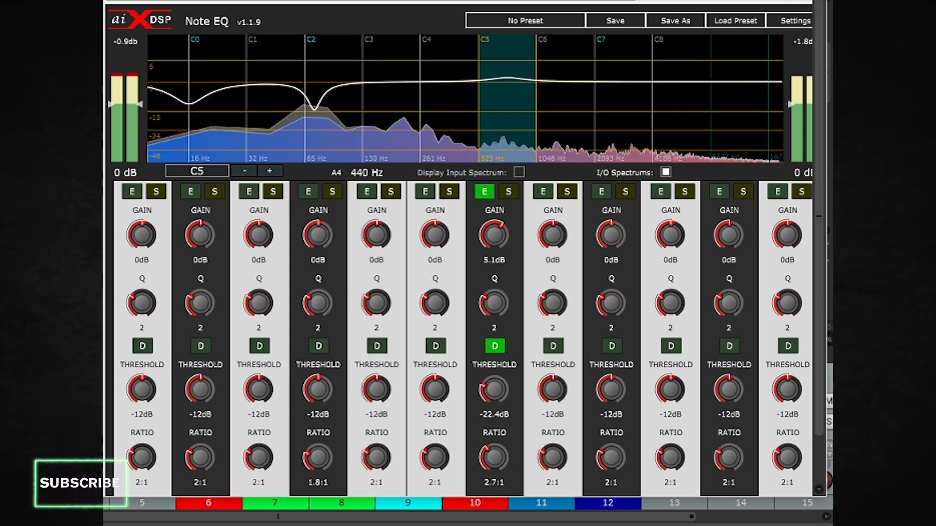
key(Escape)
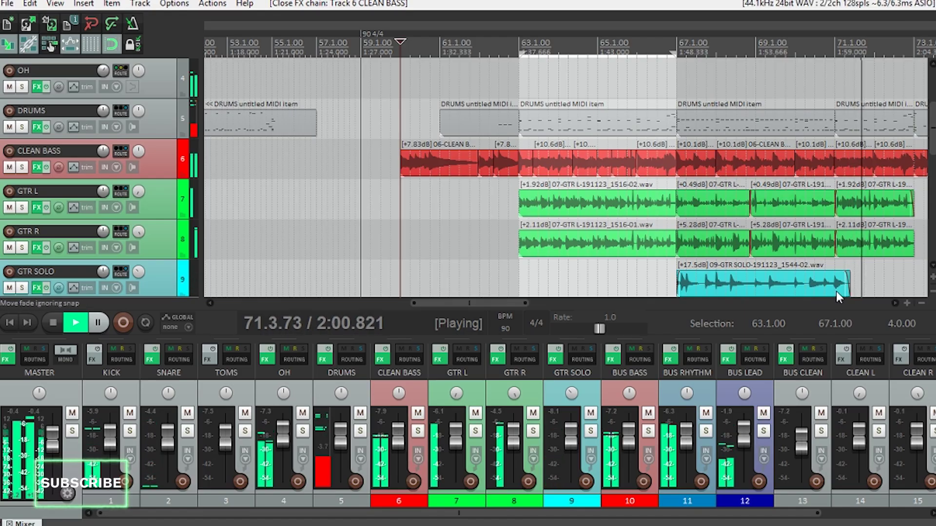
Step: Set the BUS RHYTHM track volume to -2.00 dB in its routing settings
right_click(690, 434)
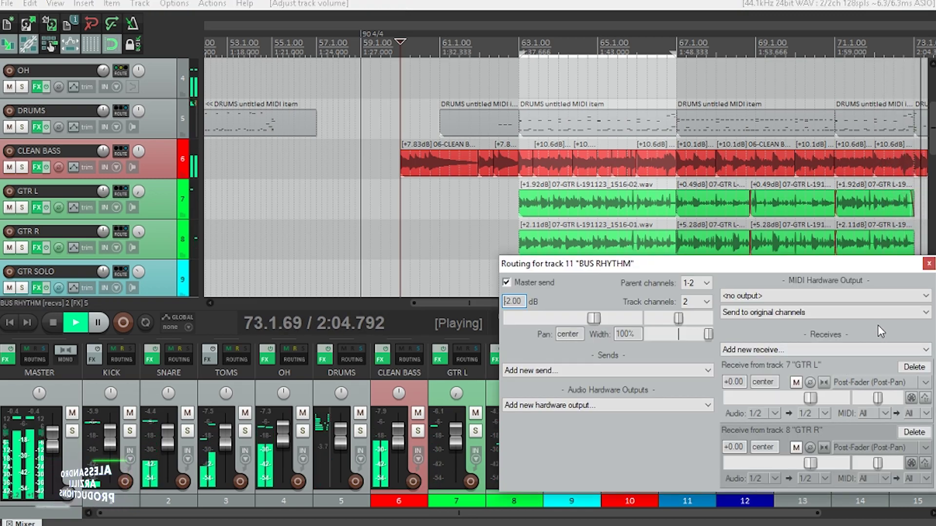
text(-2)
key(Return)
click(928, 263)
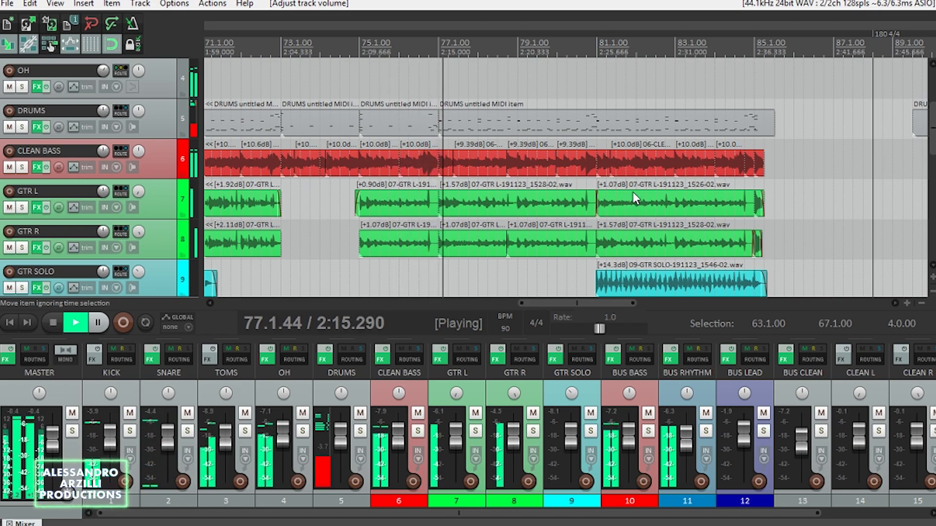
Step: Open the Note EQ on CLEAN BASS to watch its dynamic bands respond while the full mix plays
click(381, 360)
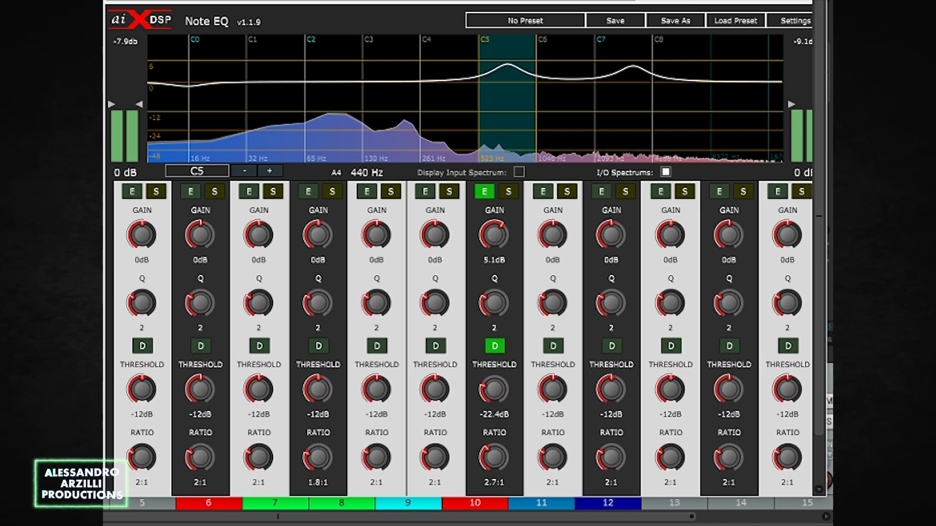